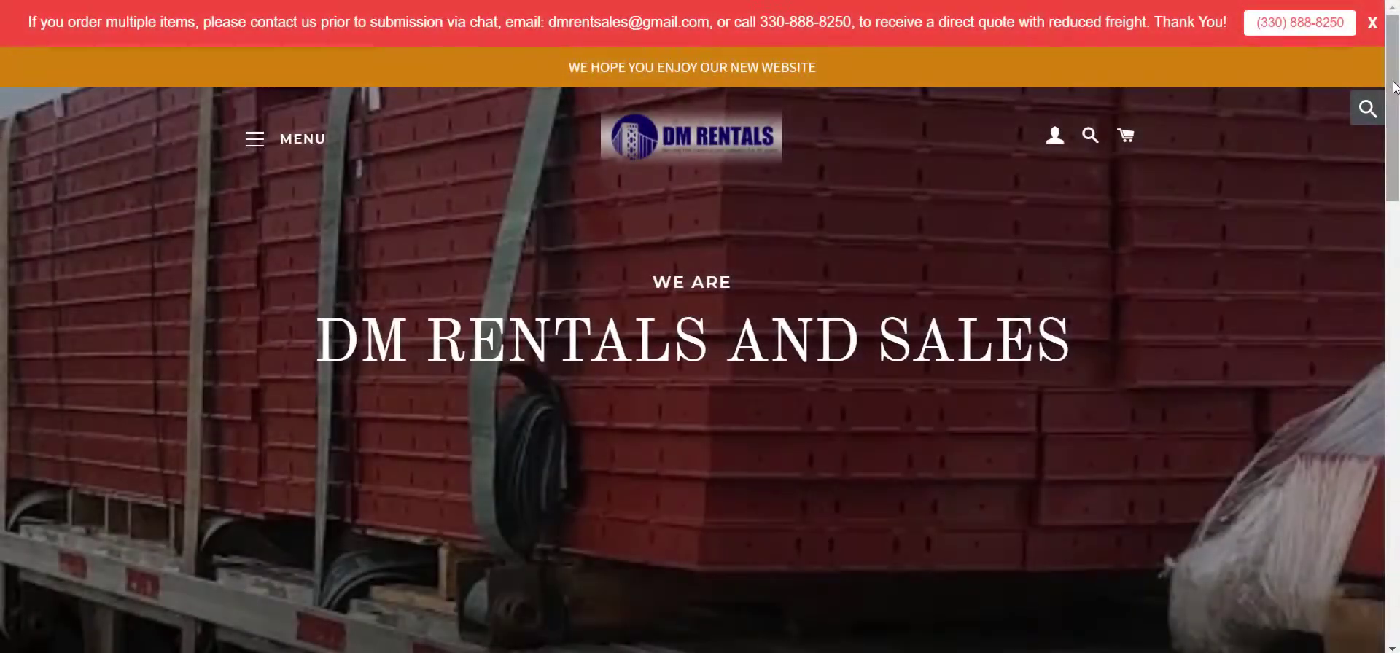
Step: Examine the DM Rentals and Sales homepage from the banner through the resources section and collection list to the footer
scroll(1391, 189, down, 3)
scroll(1391, 190, down, 2)
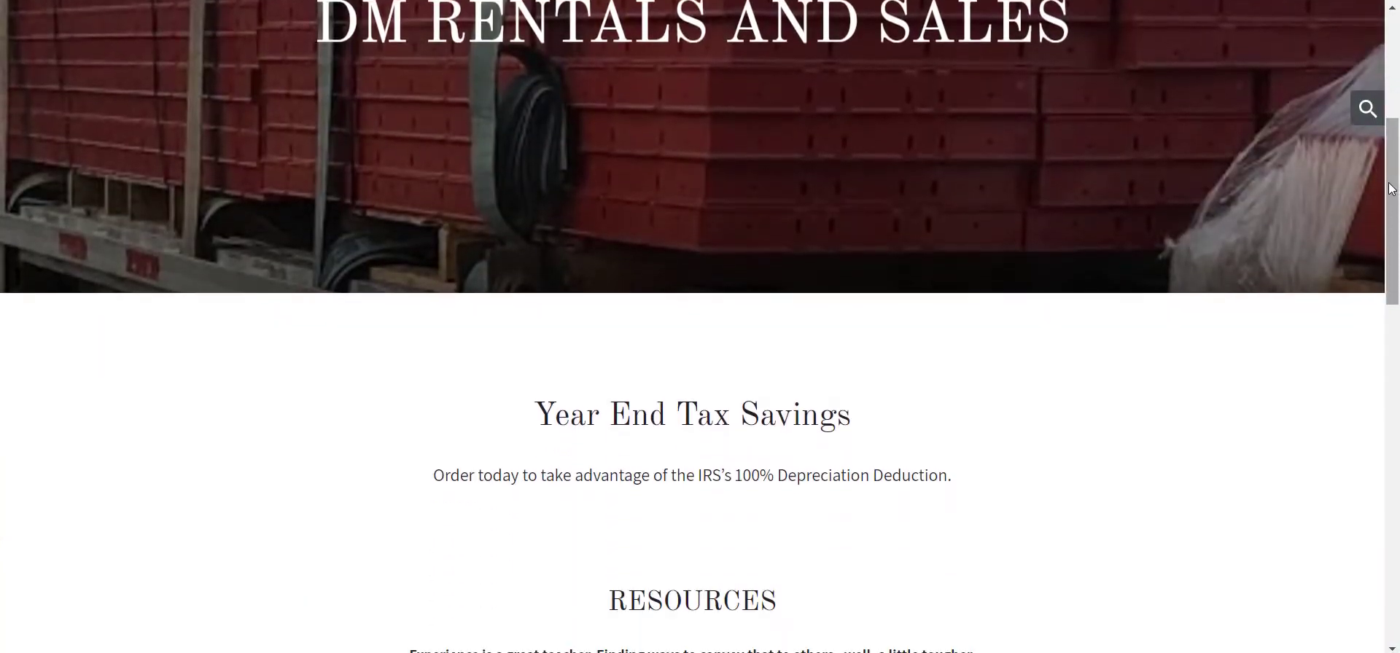
scroll(1391, 190, down, 3)
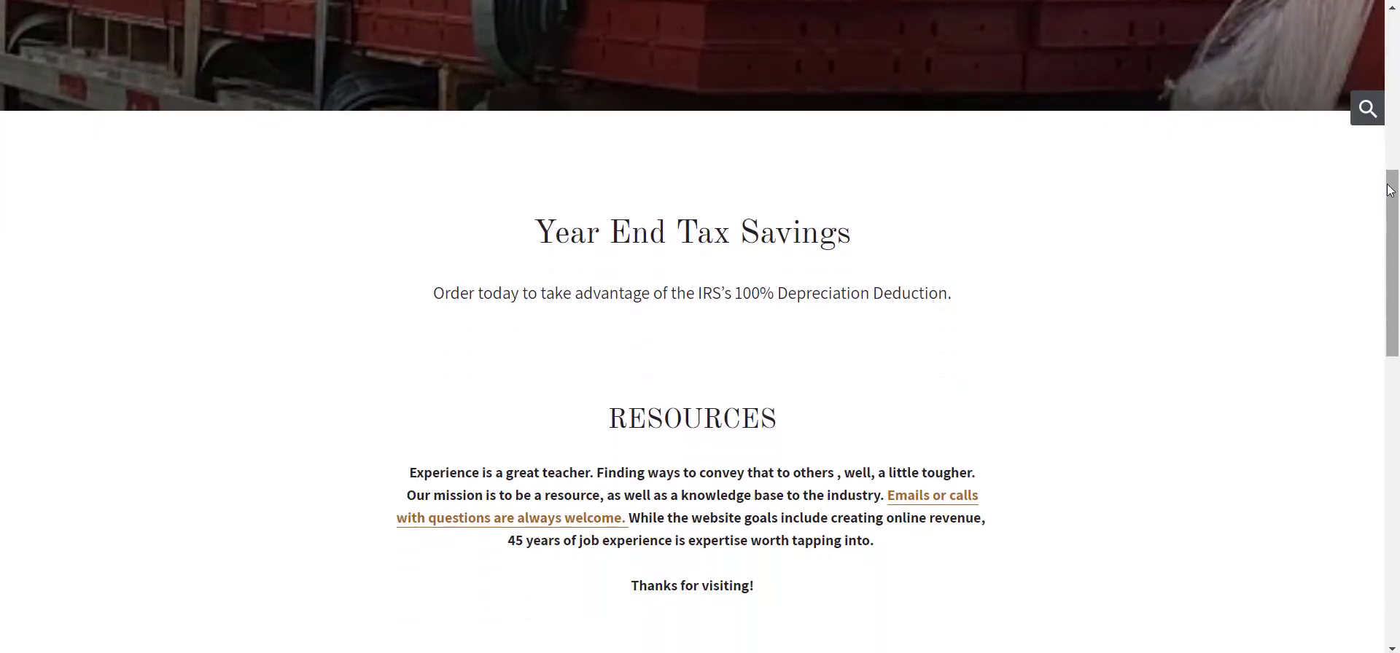
scroll(1390, 189, down, 3)
scroll(1385, 191, down, 1)
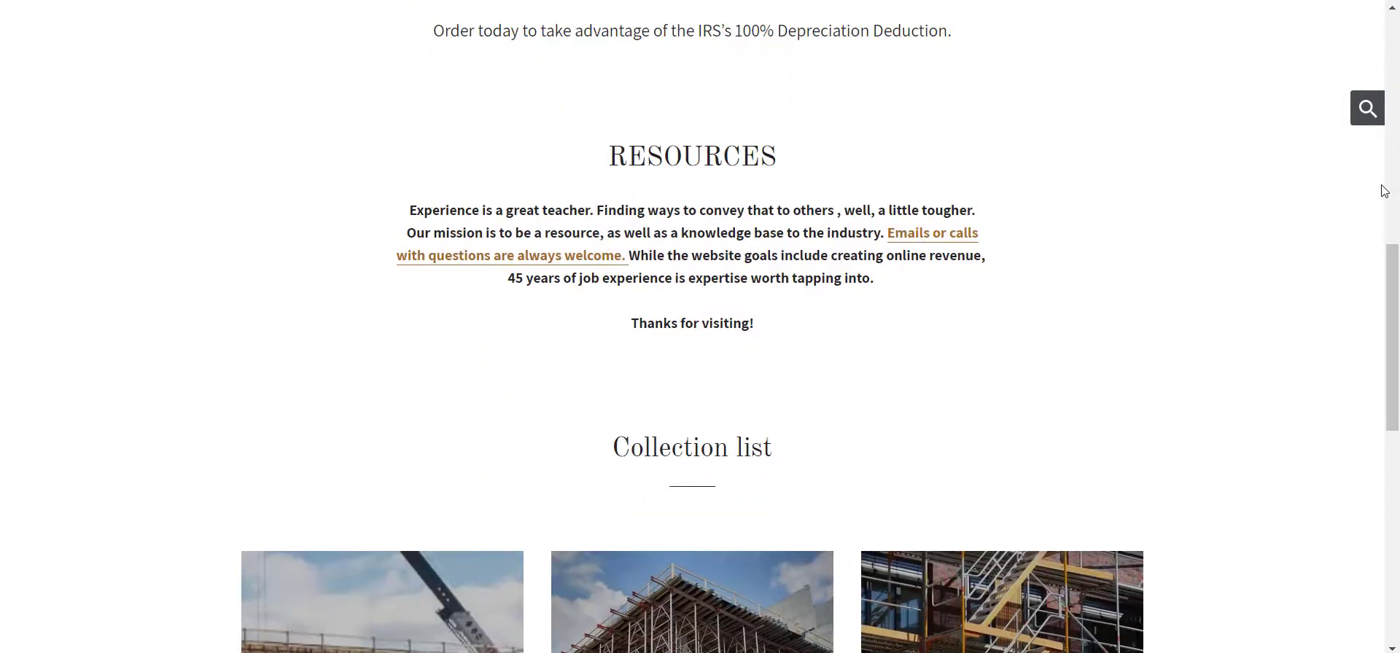
scroll(1385, 191, down, 1)
scroll(1384, 192, down, 2)
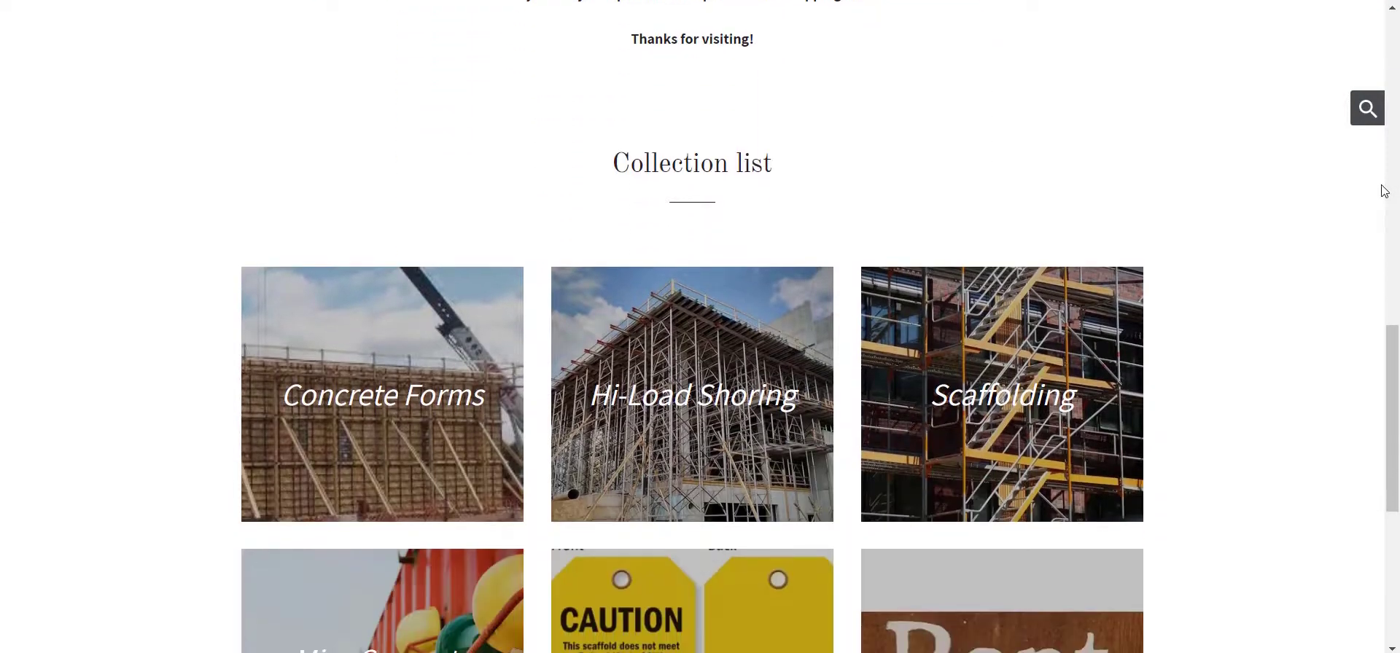
scroll(1385, 191, down, 2)
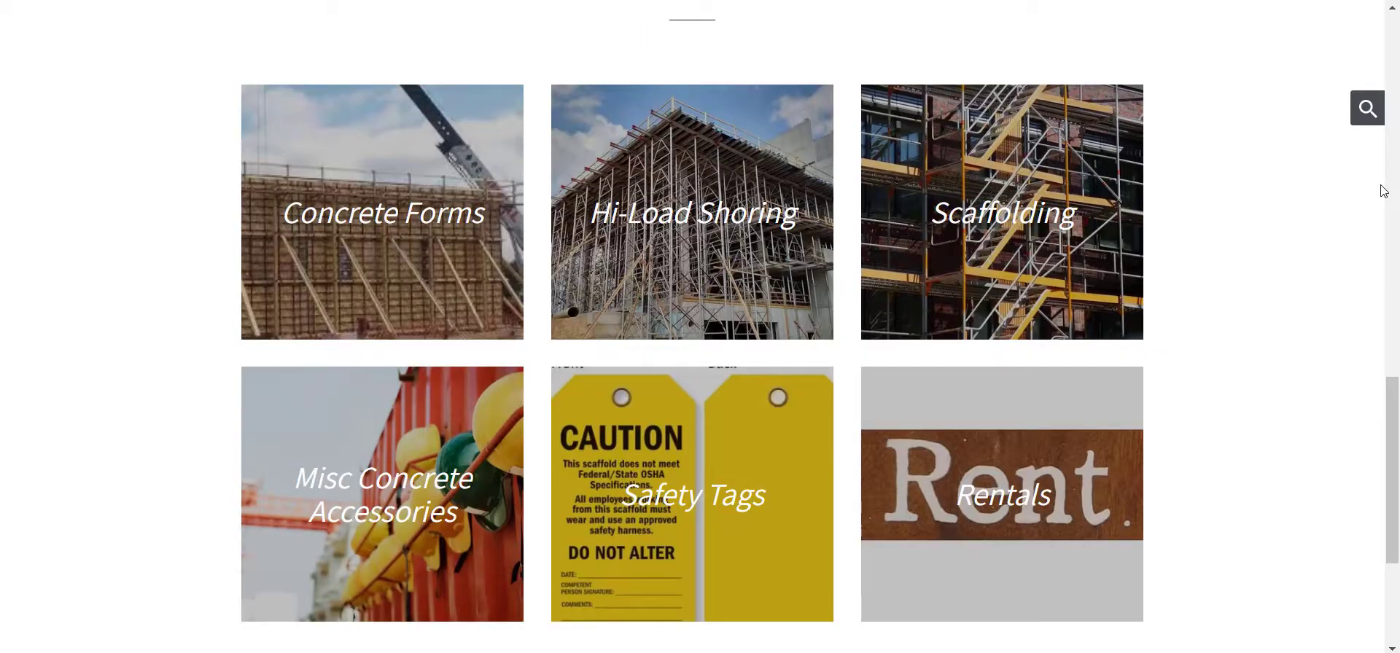
scroll(1384, 191, down, 2)
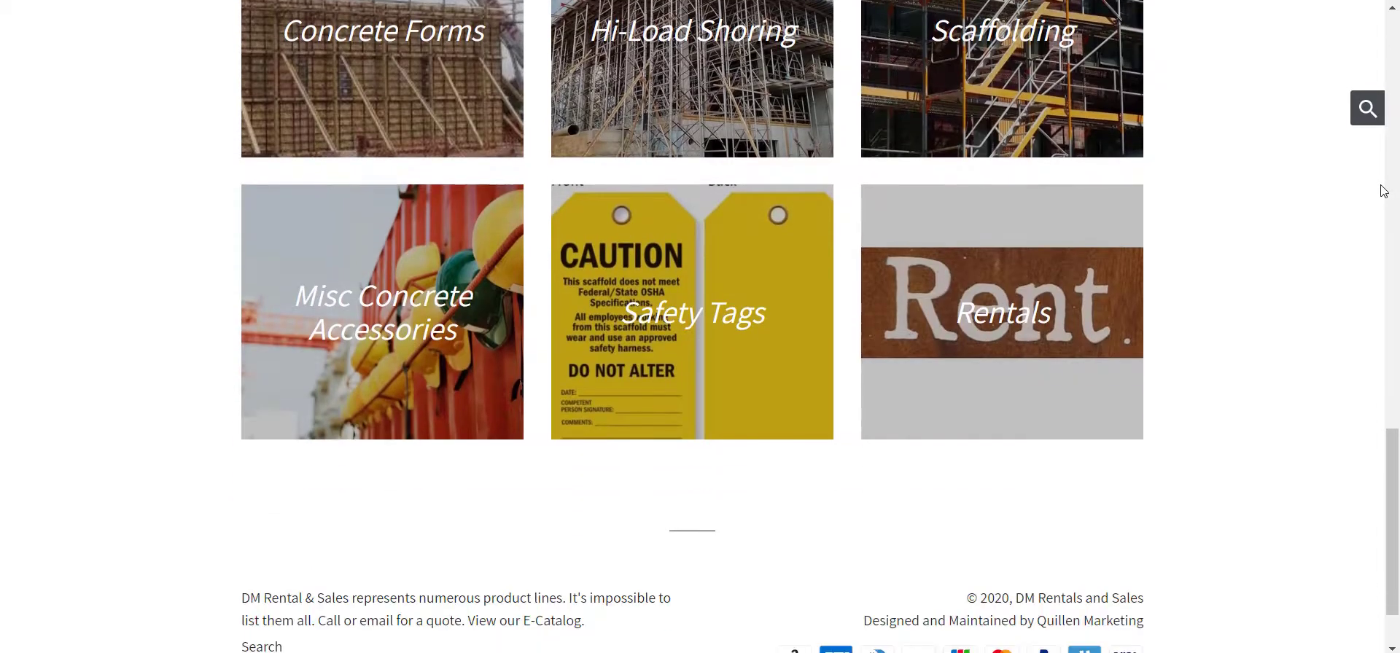
scroll(1385, 191, down, 1)
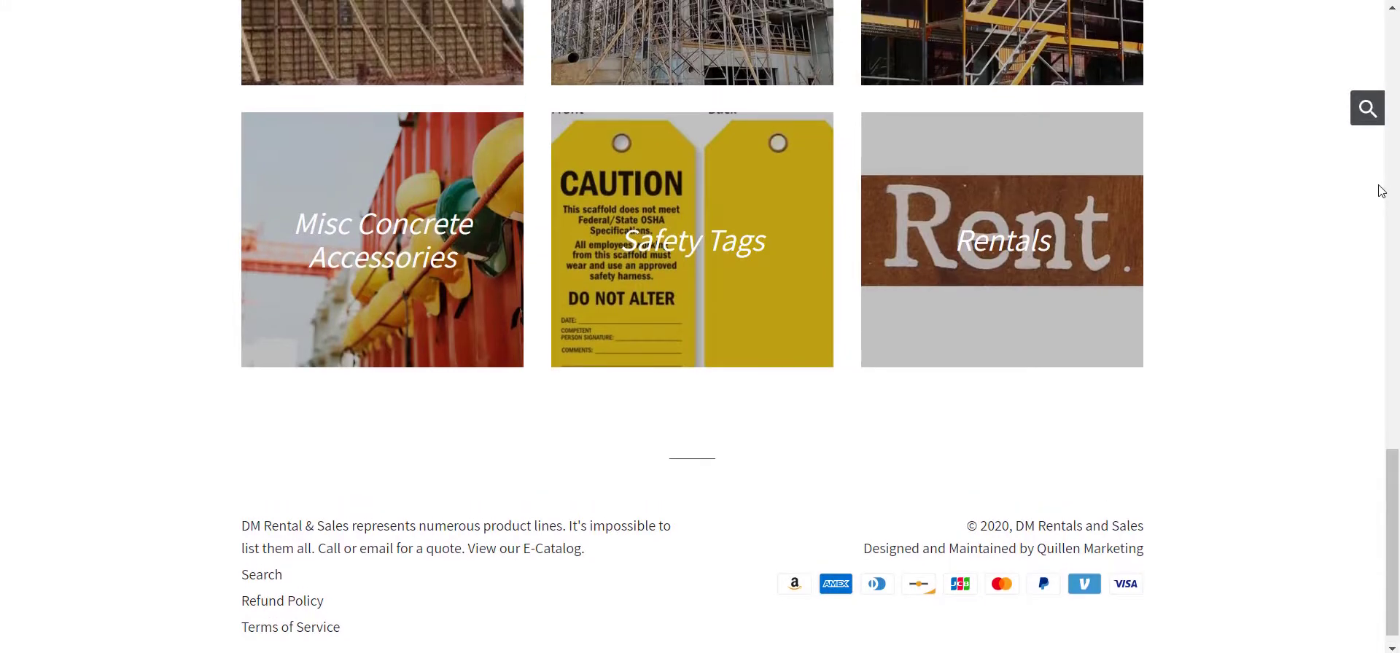
scroll(1383, 191, up, 2)
scroll(1377, 191, up, 1)
scroll(1377, 191, up, 1)
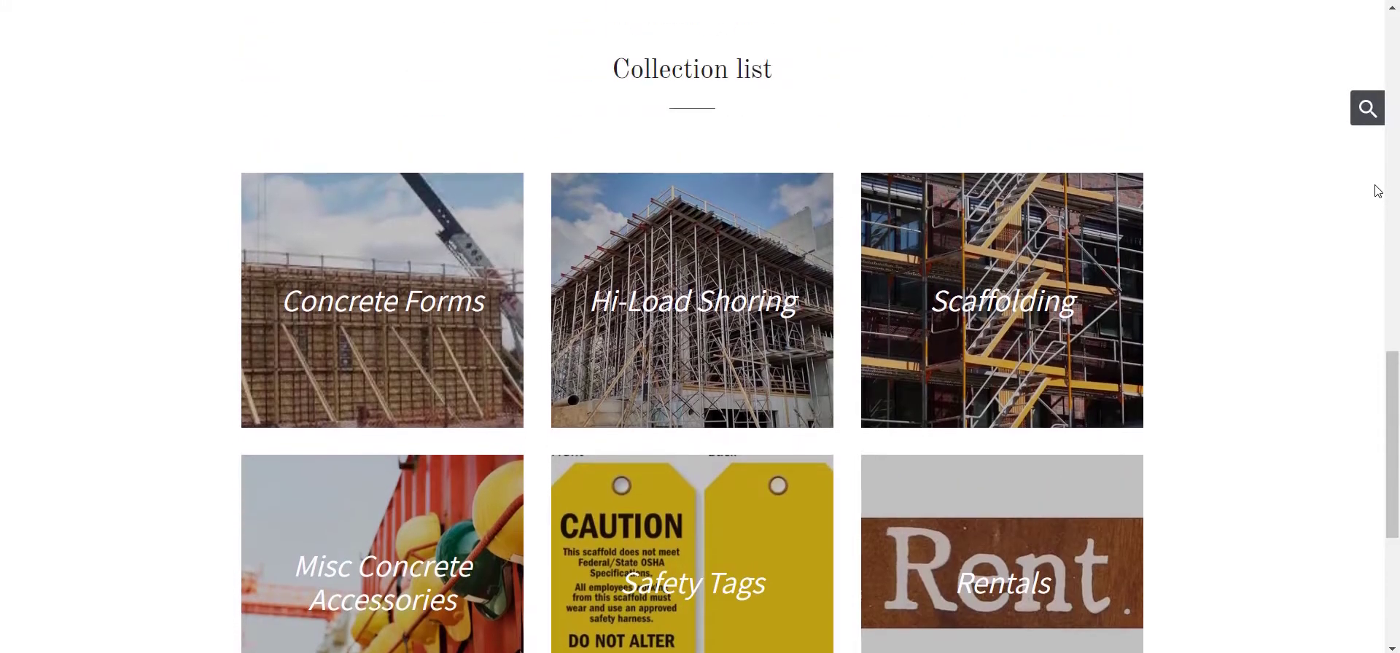
scroll(1377, 191, up, 2)
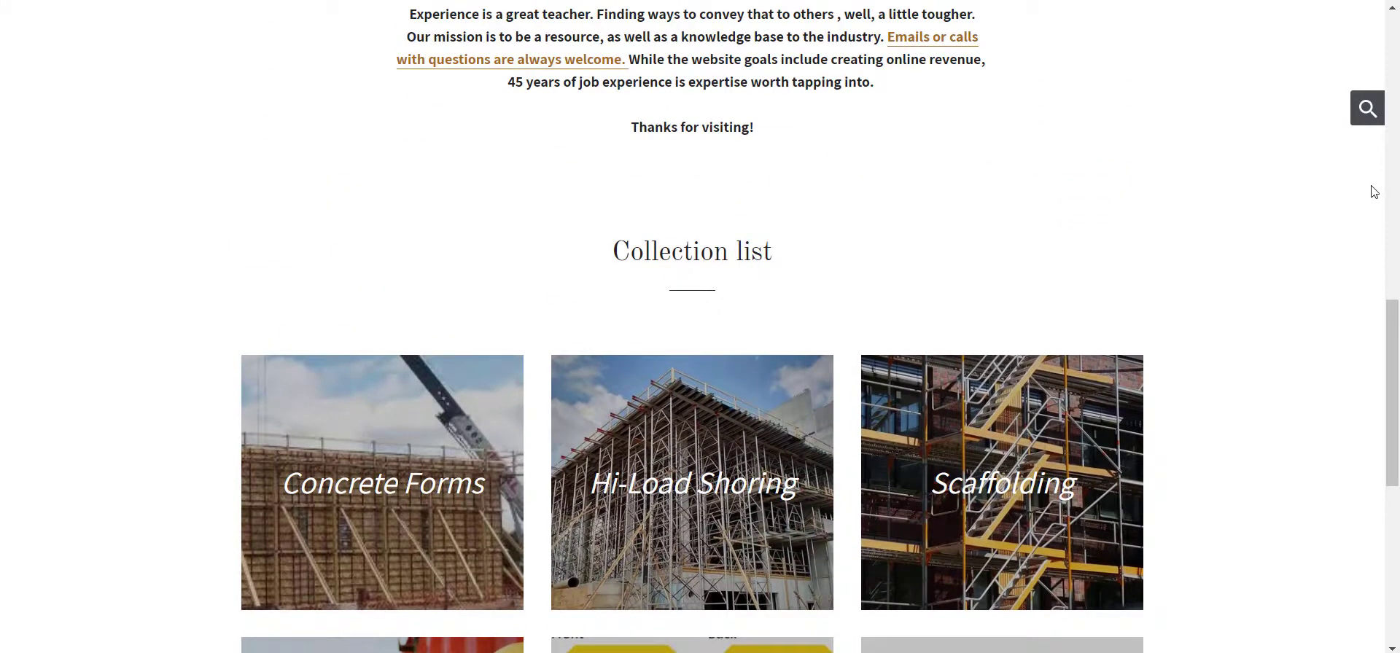
scroll(1375, 191, up, 1)
scroll(1375, 191, up, 3)
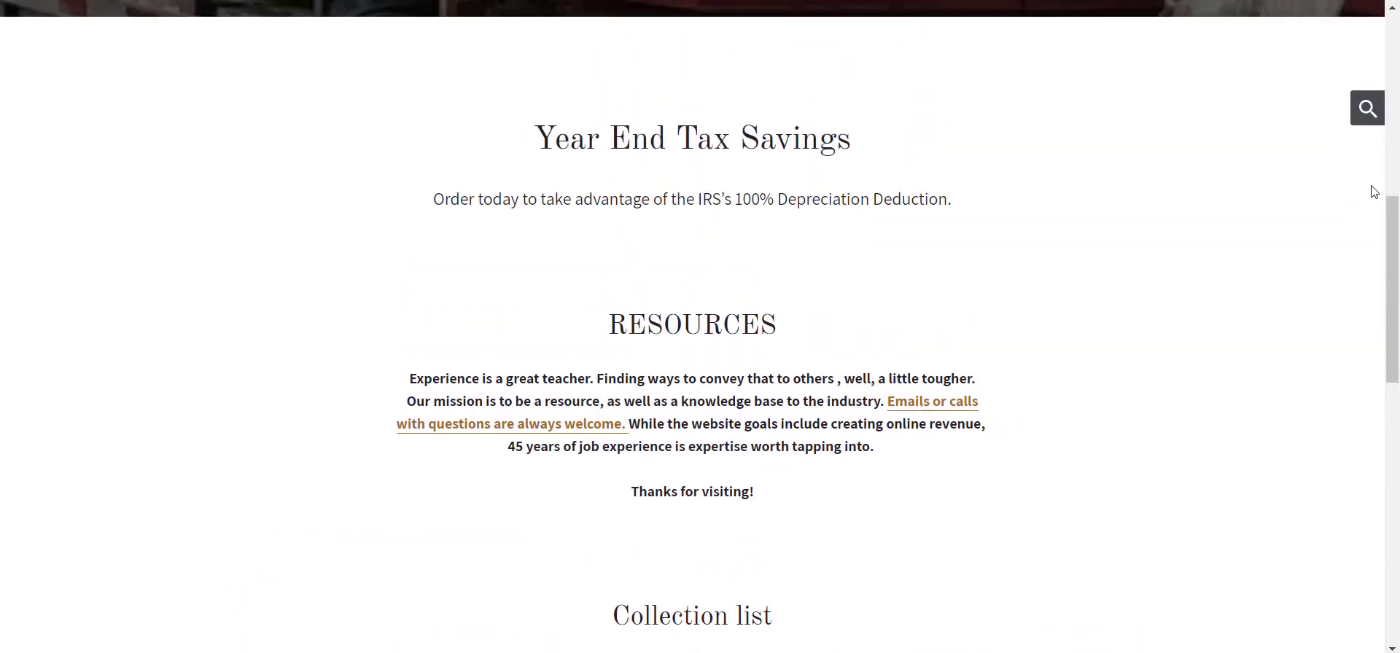
scroll(1374, 191, up, 4)
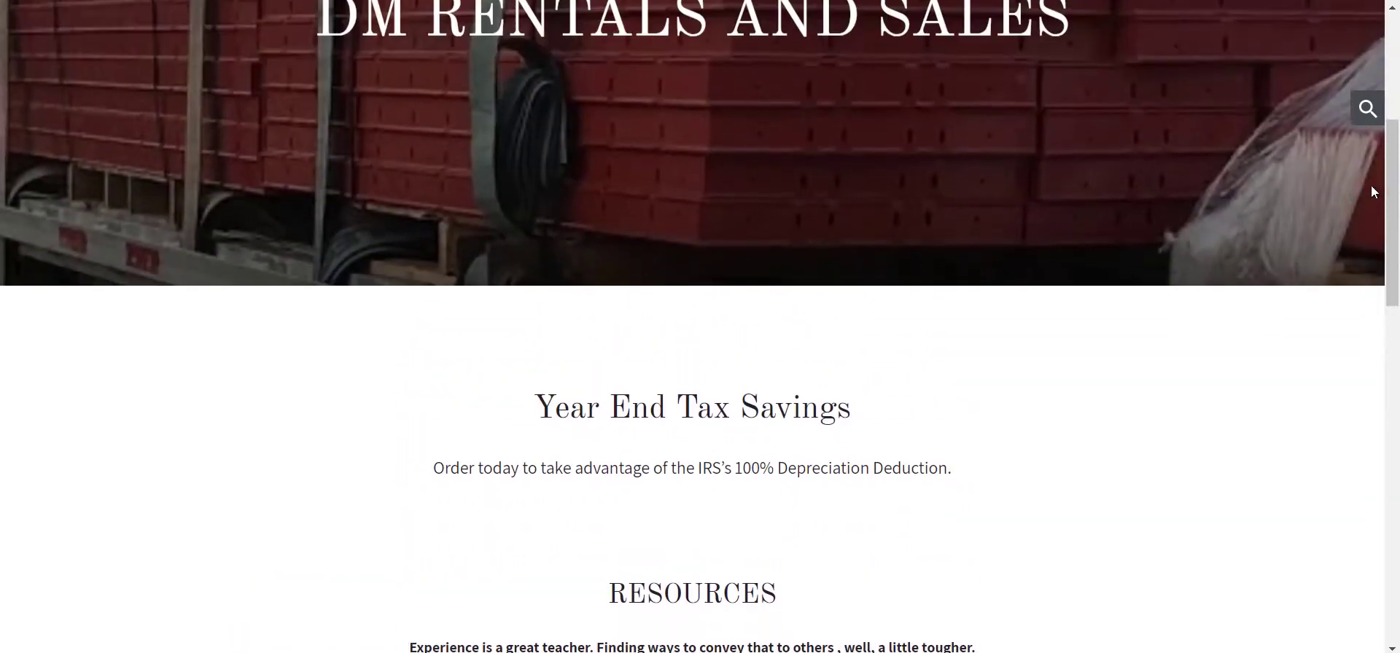
scroll(1369, 187, up, 2)
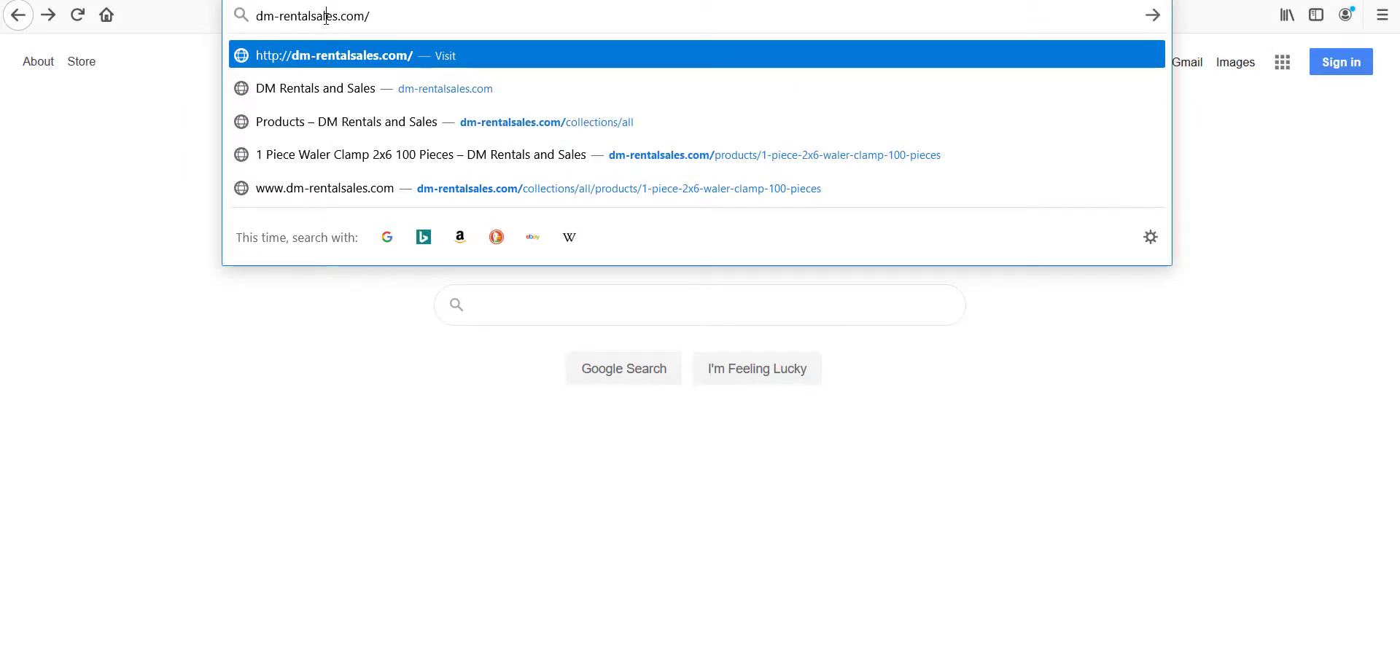
Step: Open dm-rentalsales.com and look over the homepage down to its collection list
key(Return)
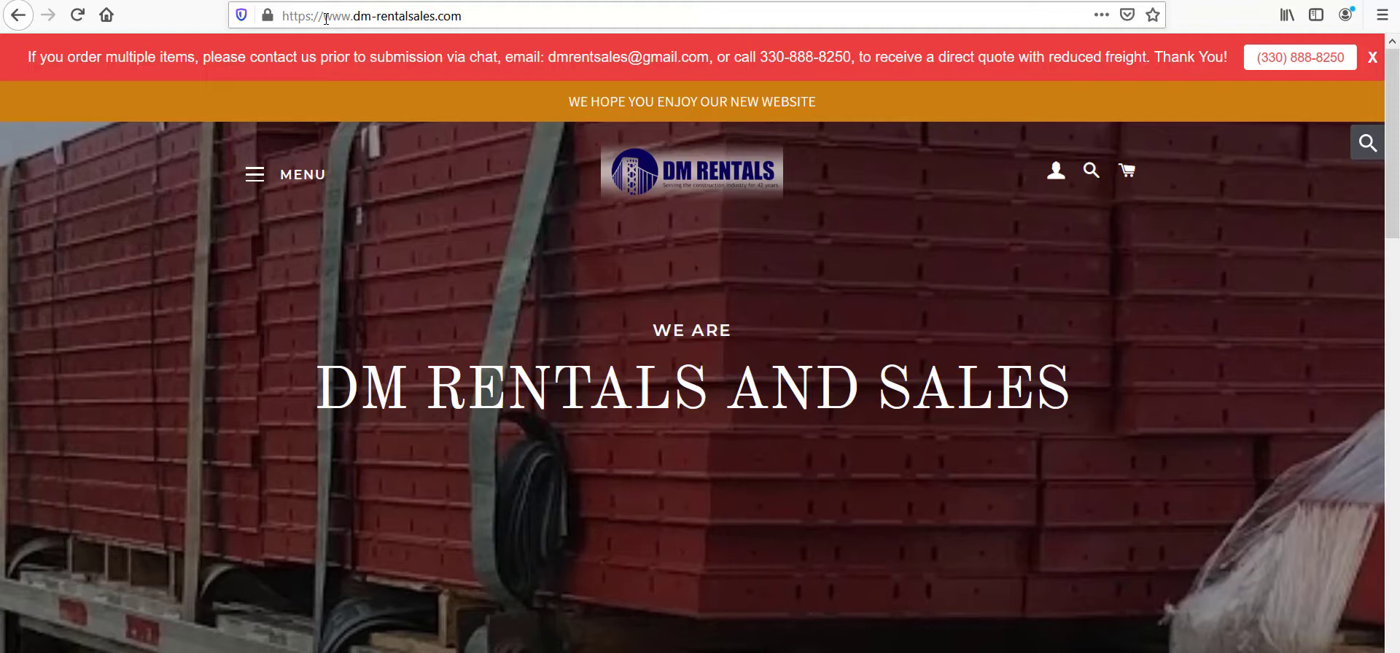
scroll(316, 106, down, 10)
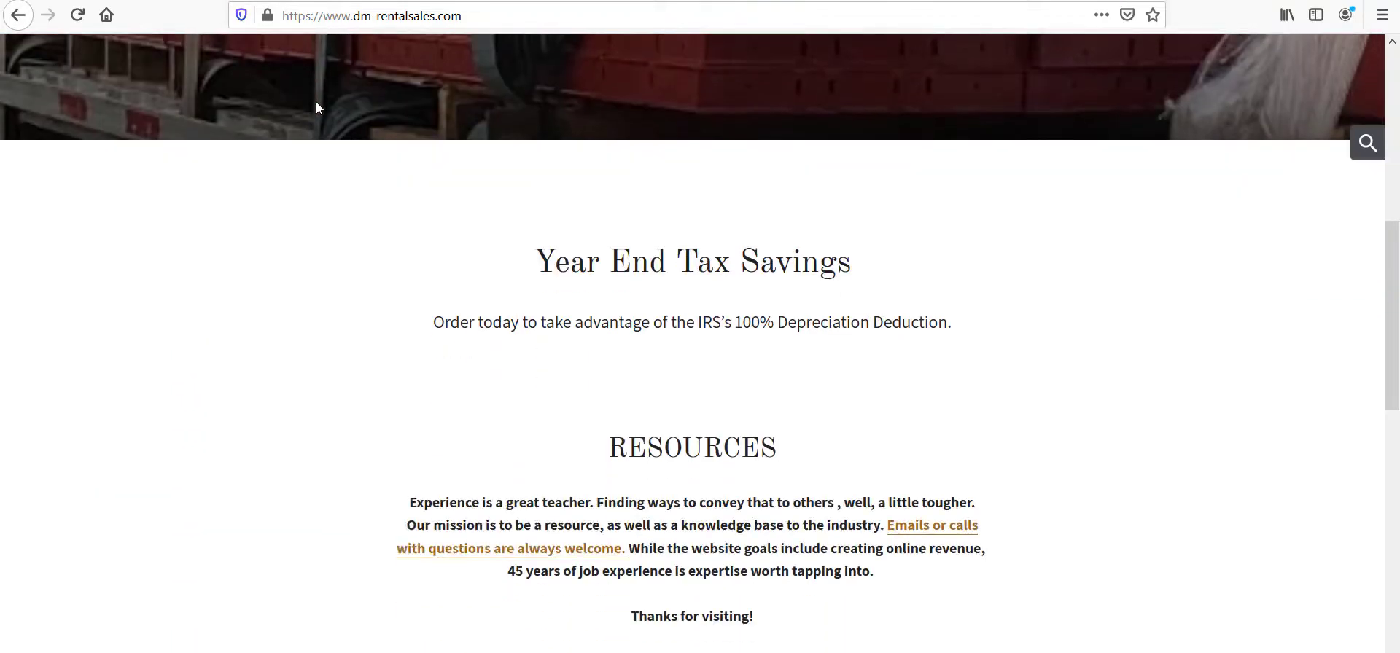
scroll(317, 106, down, 4)
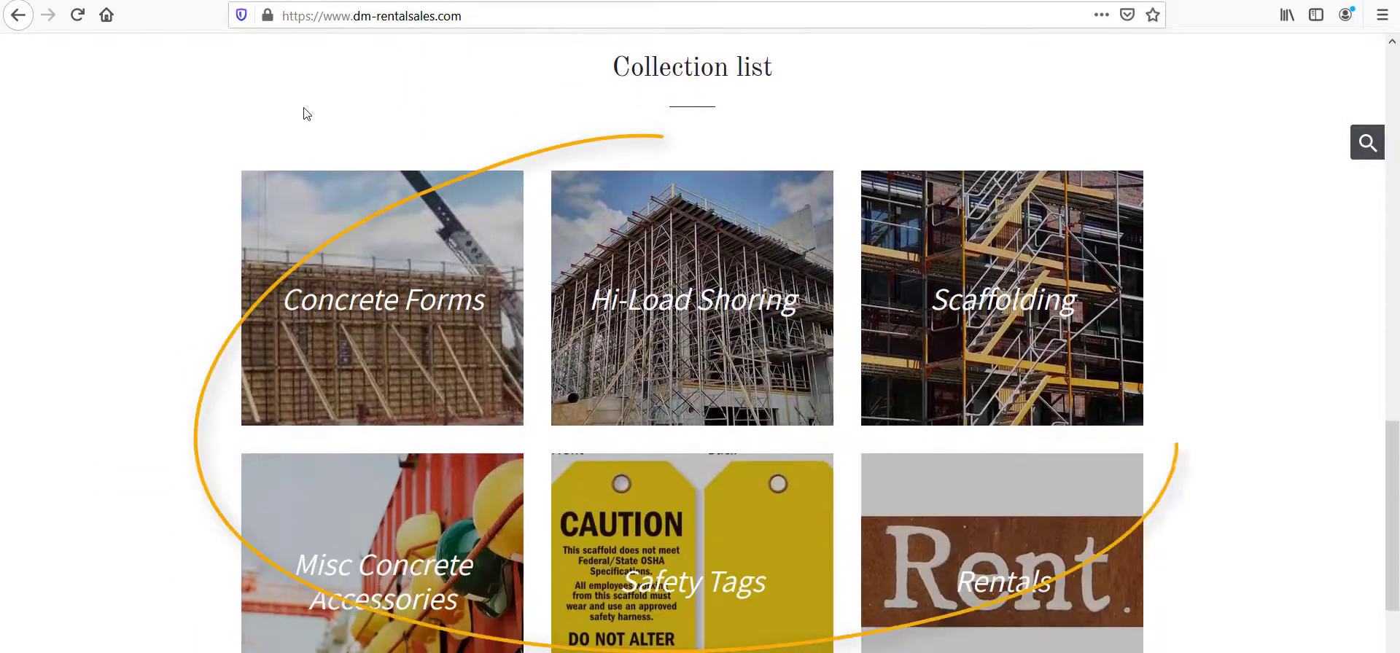
scroll(305, 112, up, 6)
scroll(305, 113, up, 10)
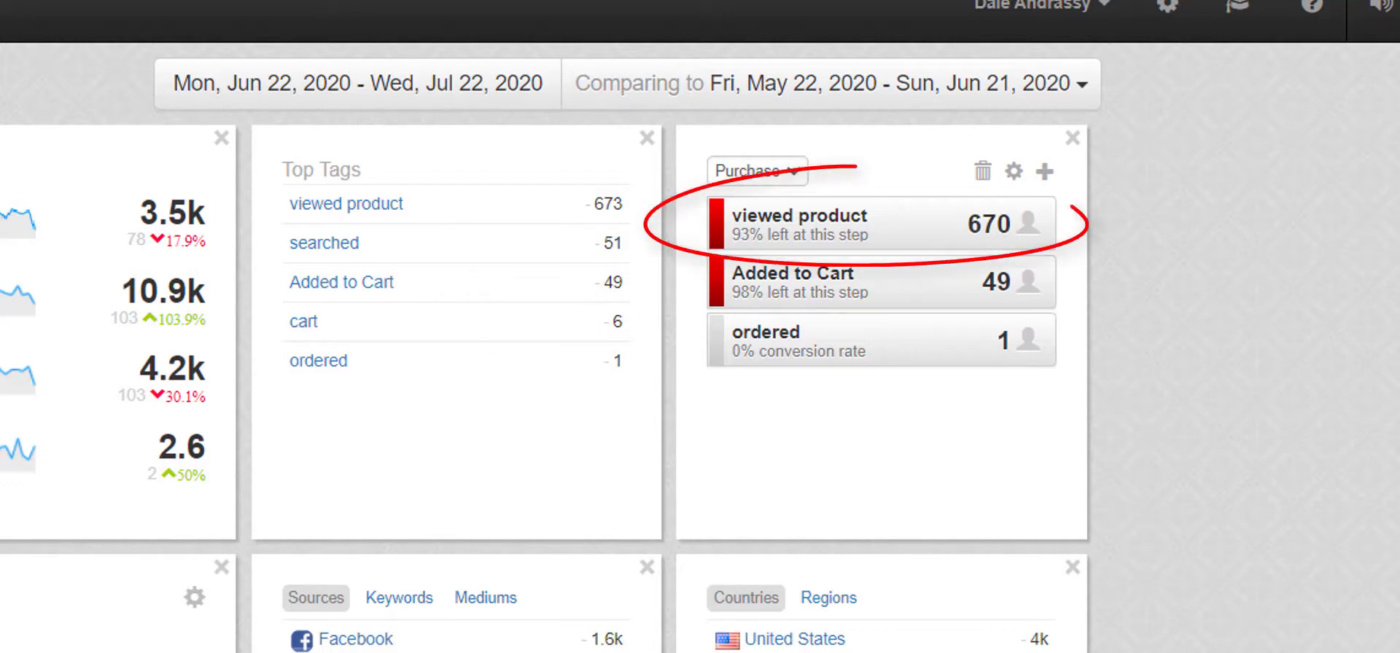
Step: Open the recordings of visitors who dropped out of the Purchase funnel at Added to Cart and check their item counts and cart columns
mouse_move(897, 277)
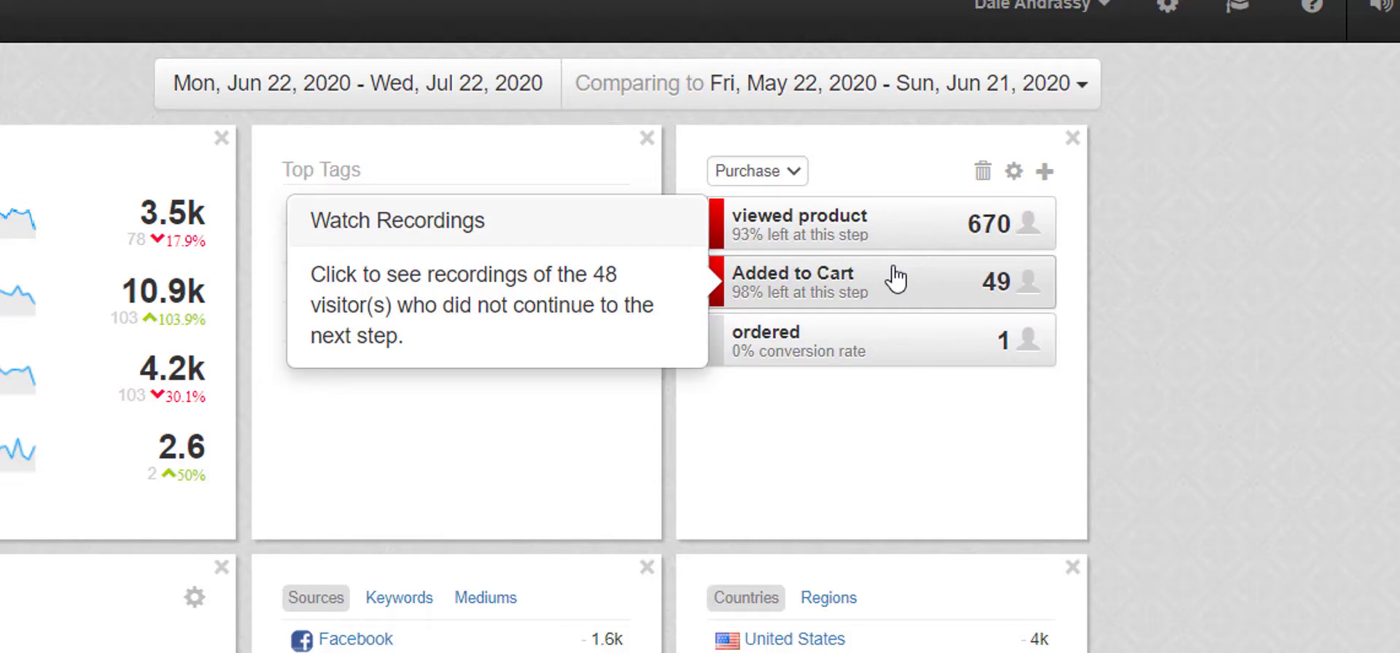
click(897, 277)
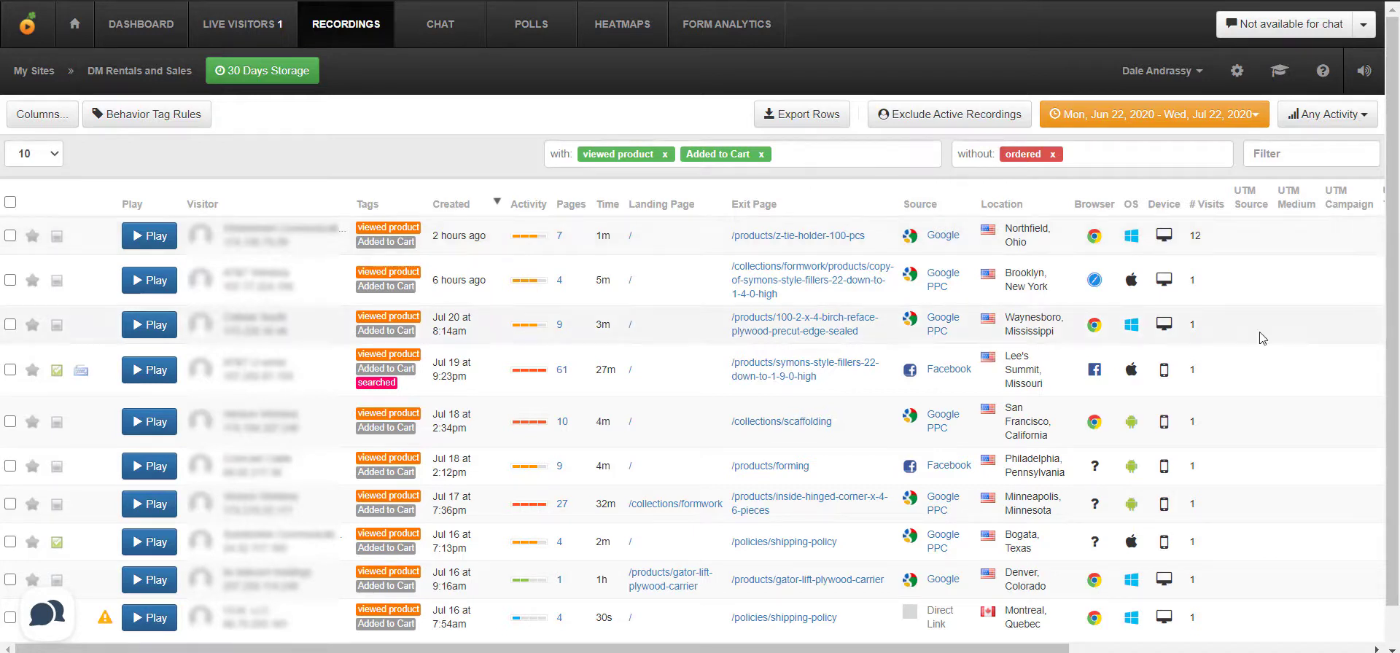
scroll(1262, 338, right, 5)
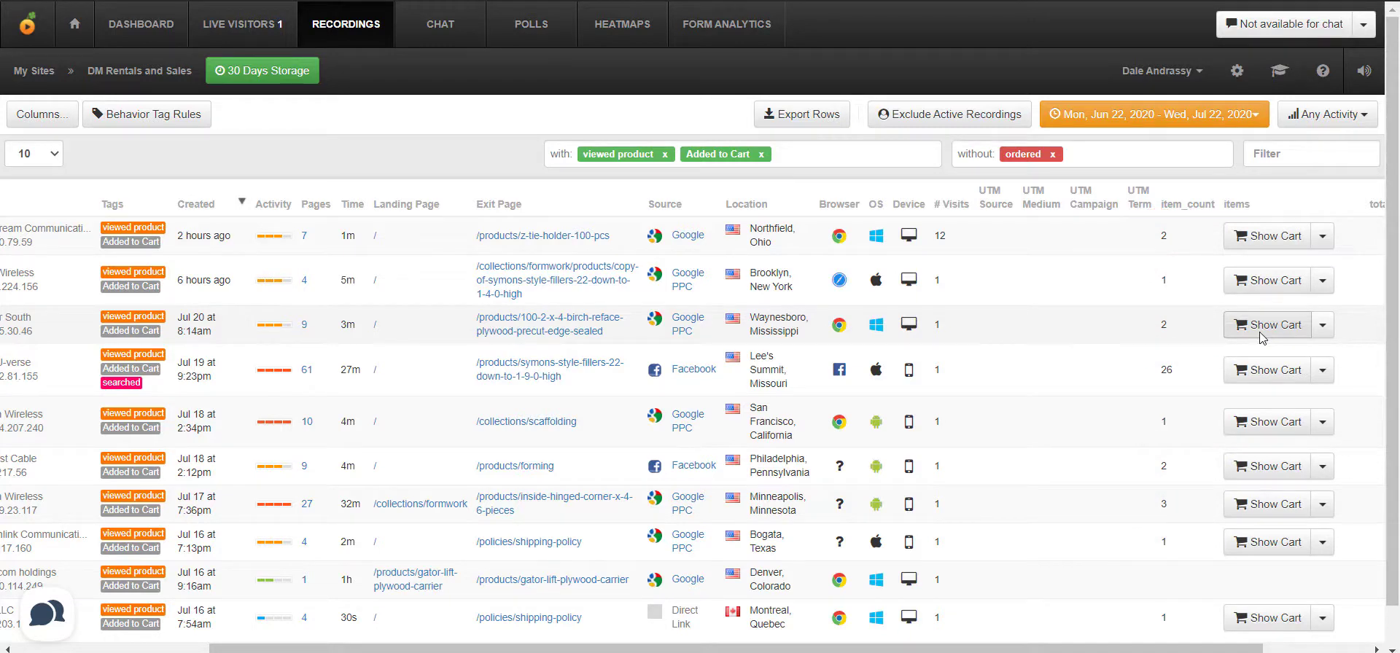
scroll(1084, 557, left, 5)
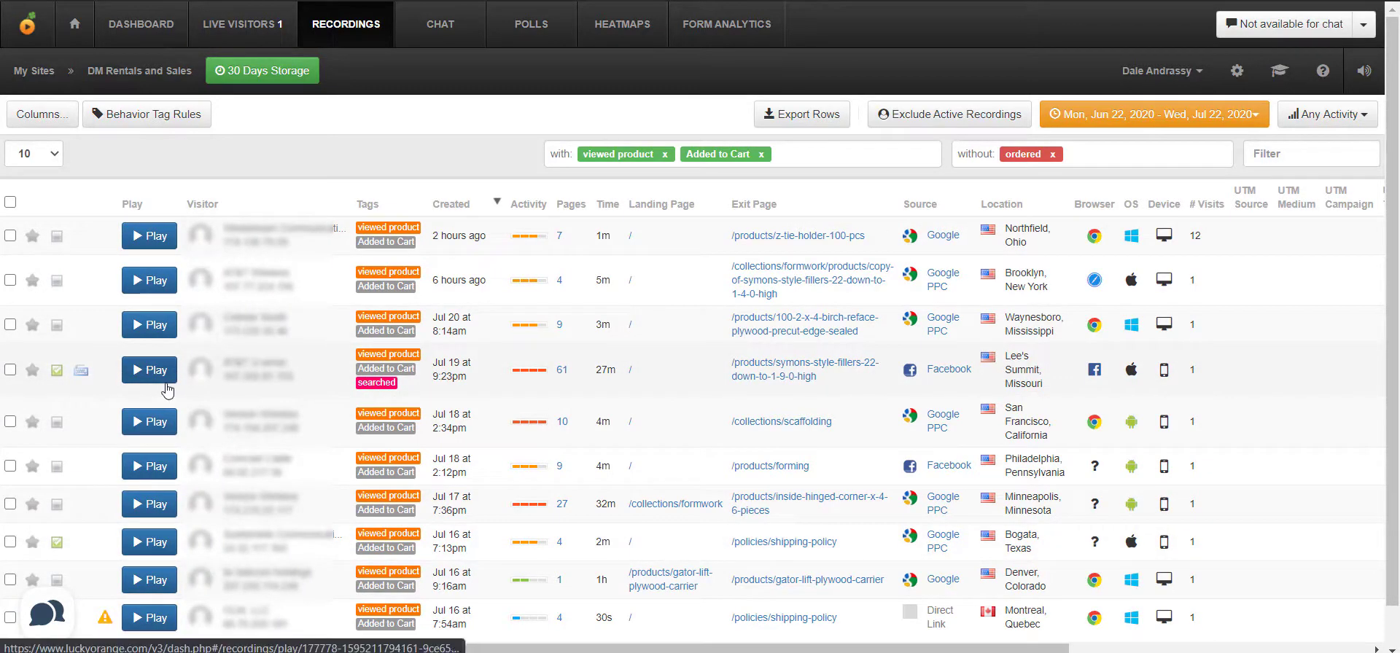
Step: Play a mobile visitor's session recording and jump to page 8, the product page tagged Added to Cart
click(167, 391)
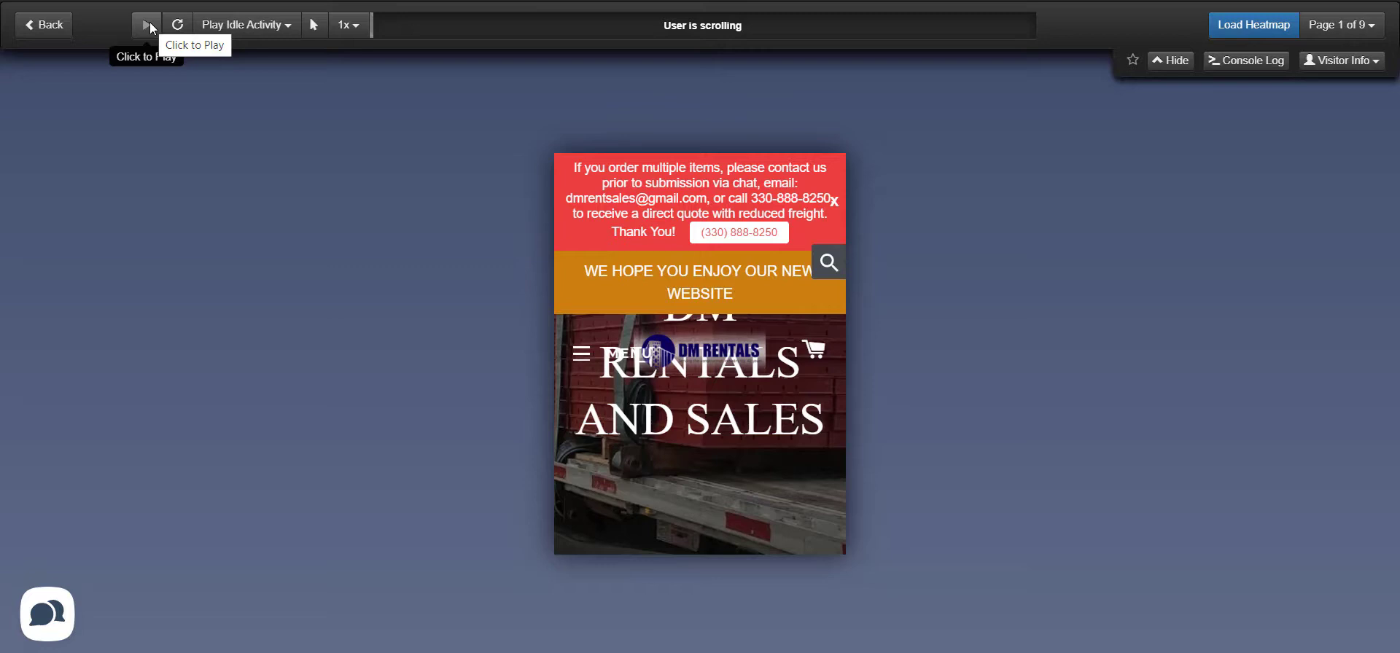
click(150, 27)
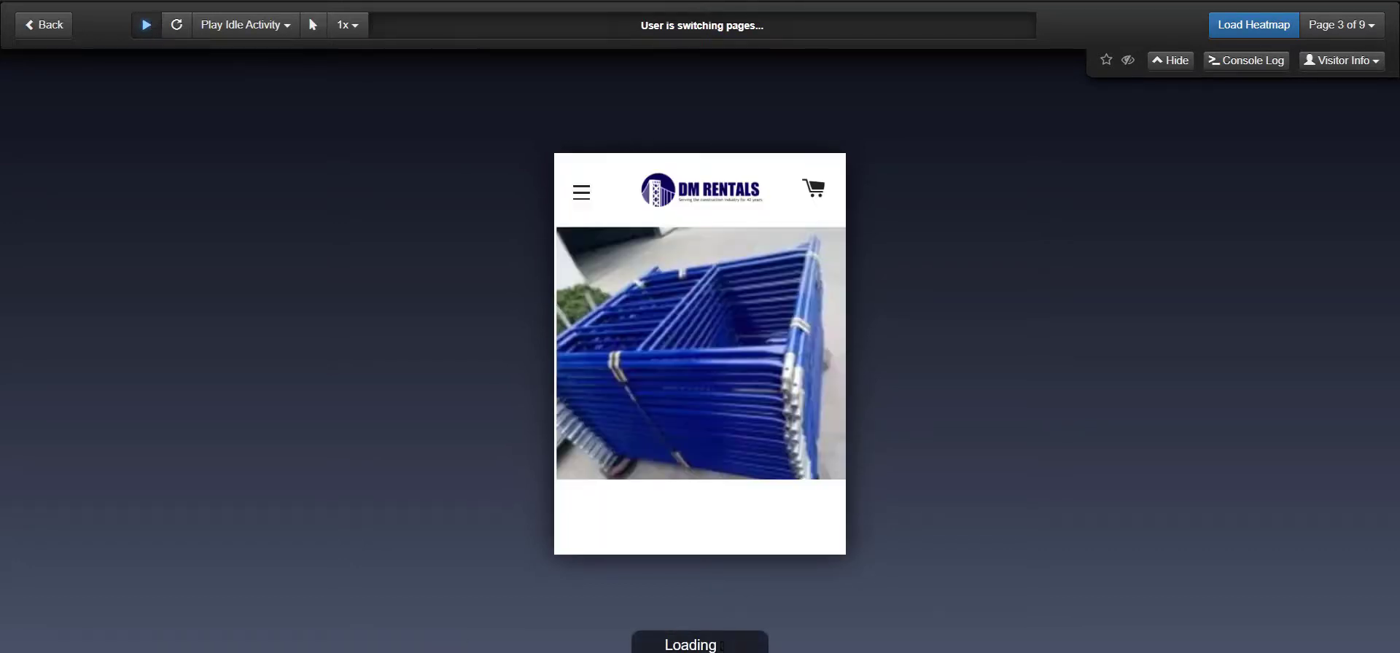
click(1339, 25)
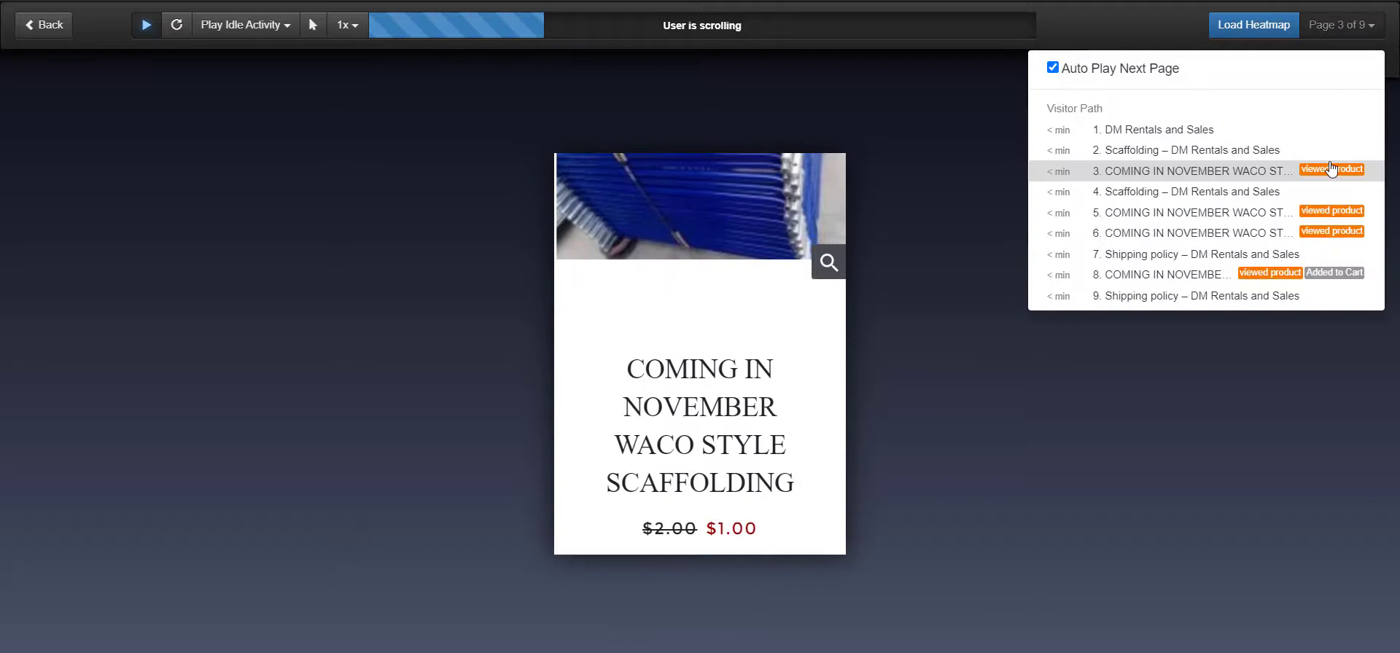
click(1345, 275)
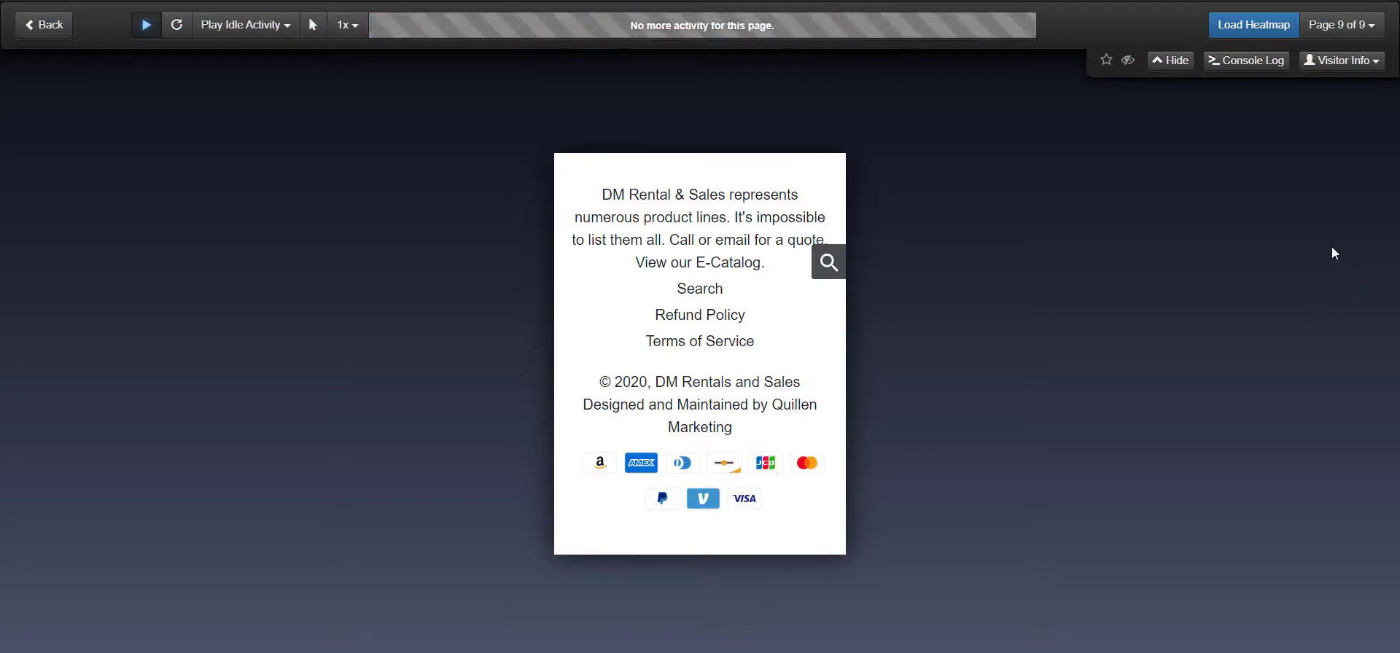
Step: Play the four-page desktop visitor's session recording from its first page
click(1346, 25)
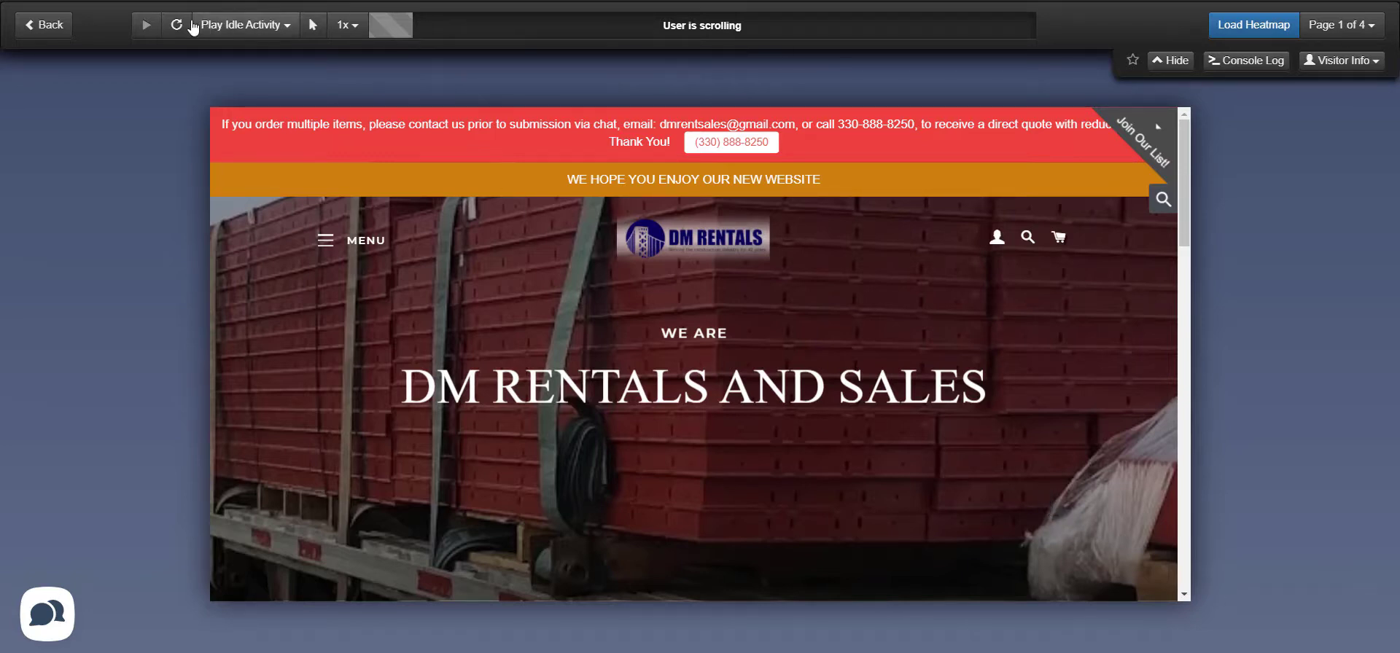
click(148, 26)
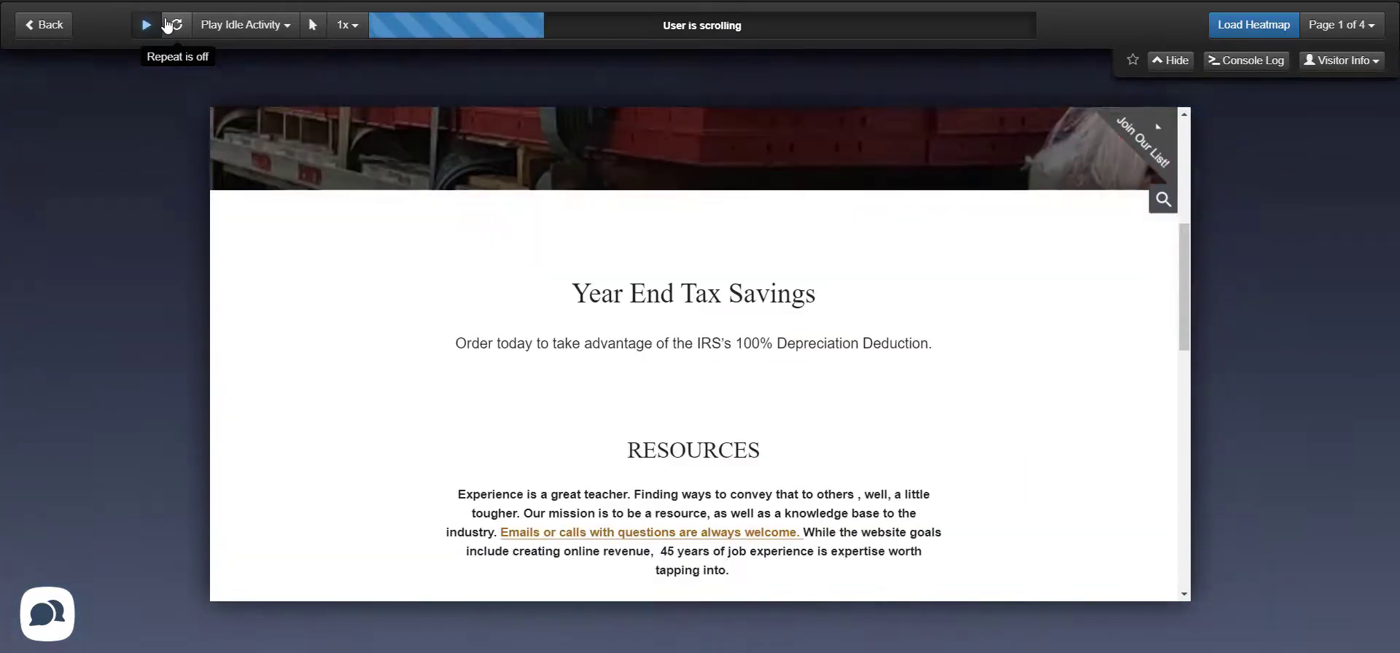
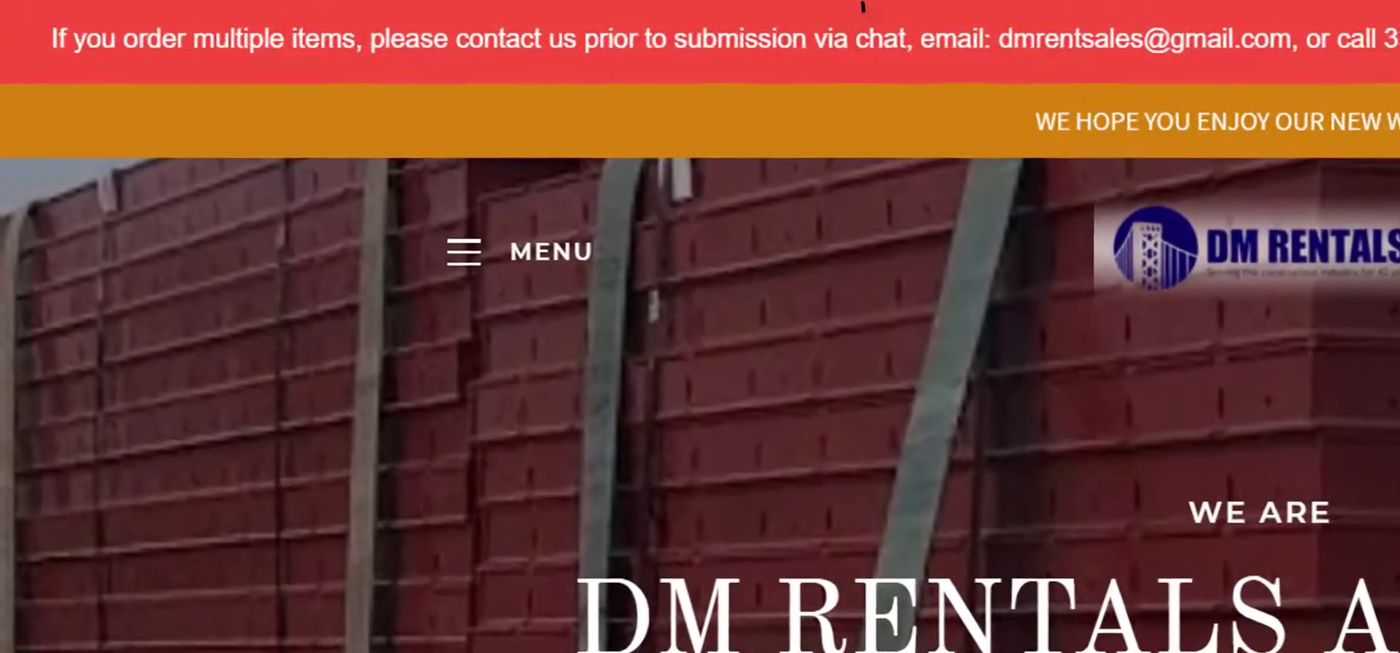
mouse_move(862, 5)
mouse_down()
mouse_move(944, 65)
mouse_move(864, 3)
mouse_up()
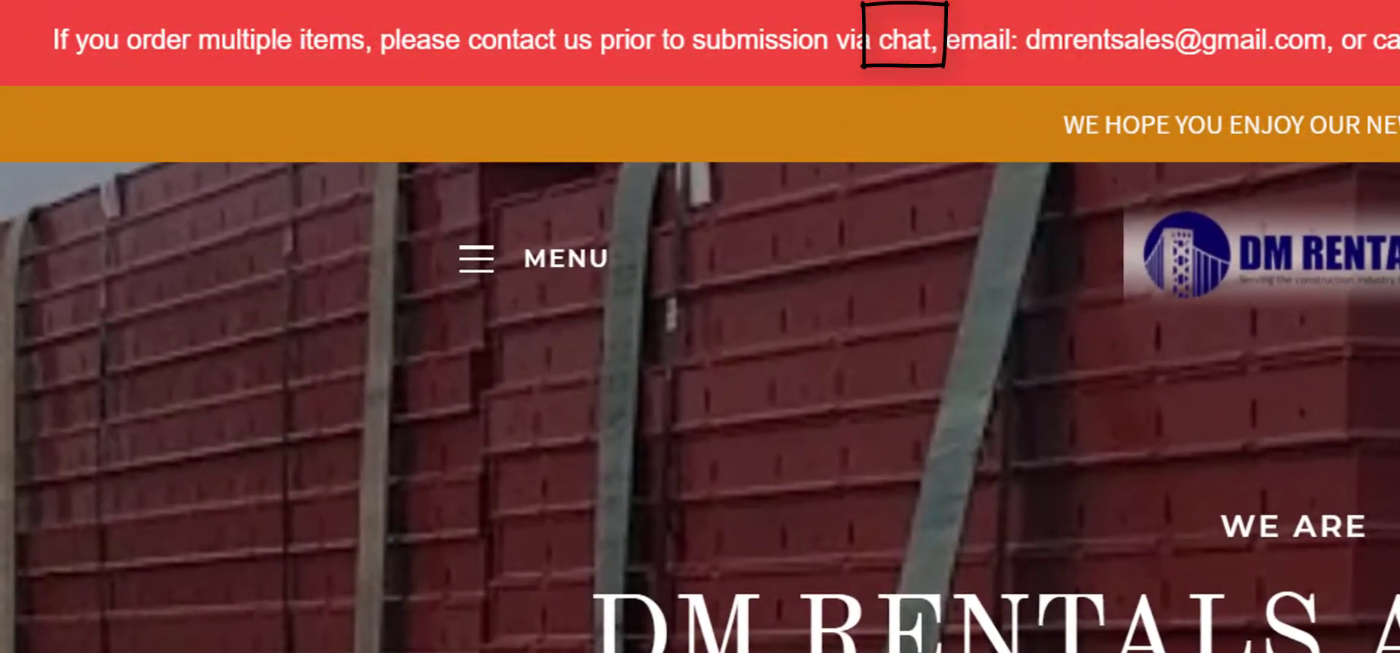